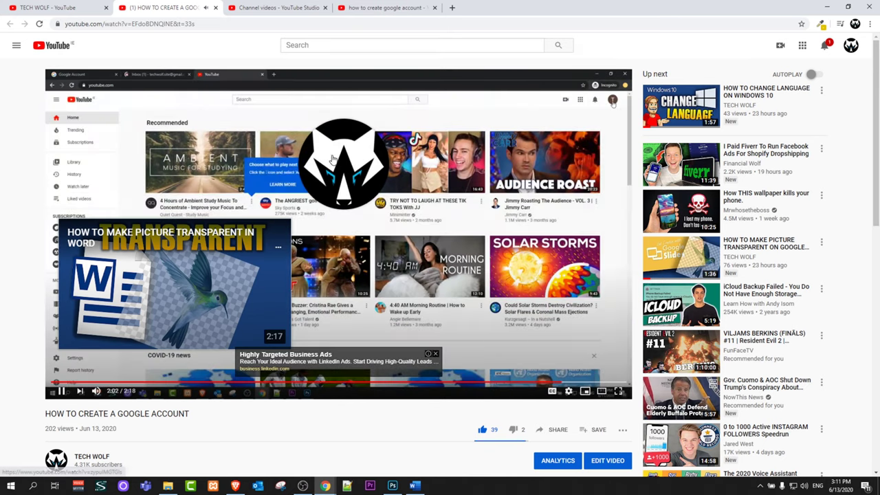
Skip ahead from the Google account video to 'How to Change Language on Windows 10' with Shift+N
mouse_move(343, 165)
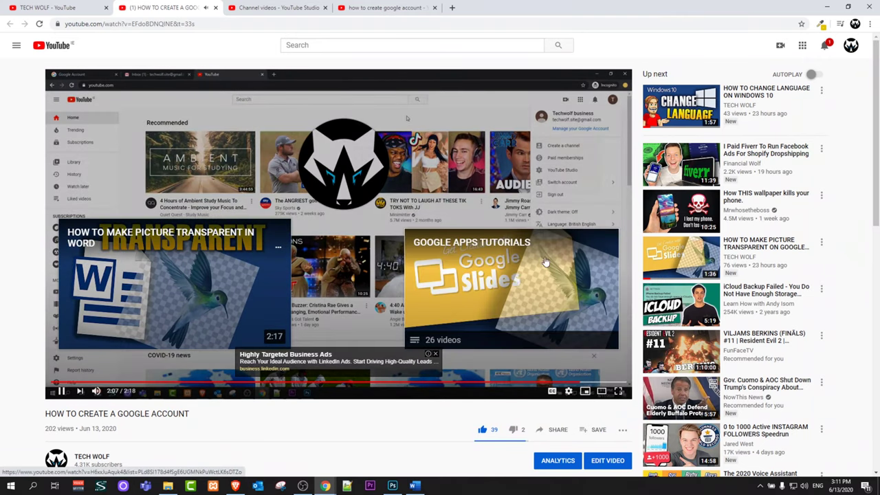
key("shift+n")
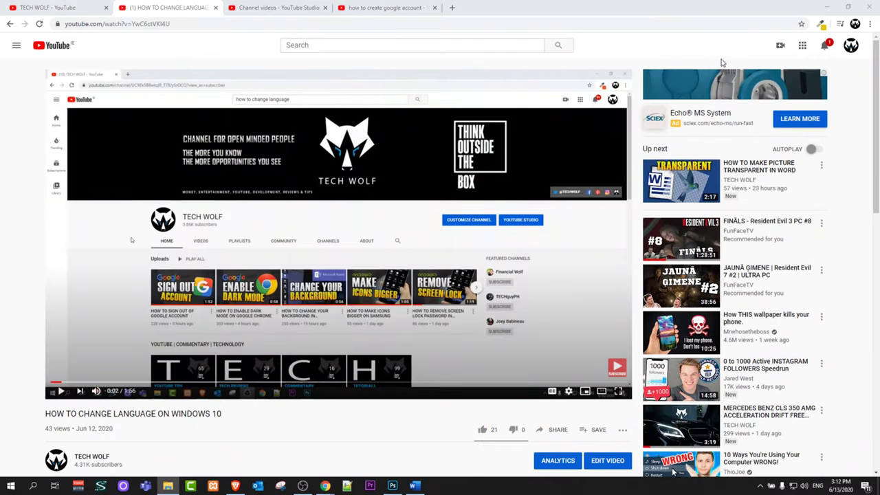
Choose Upload video from the Create camera menu to bring up the Upload videos dialog
left_click(779, 48)
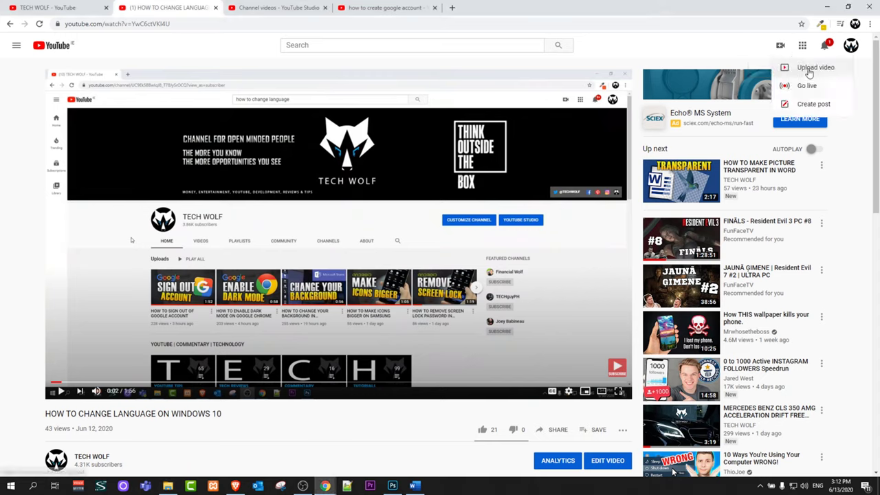
left_click(805, 70)
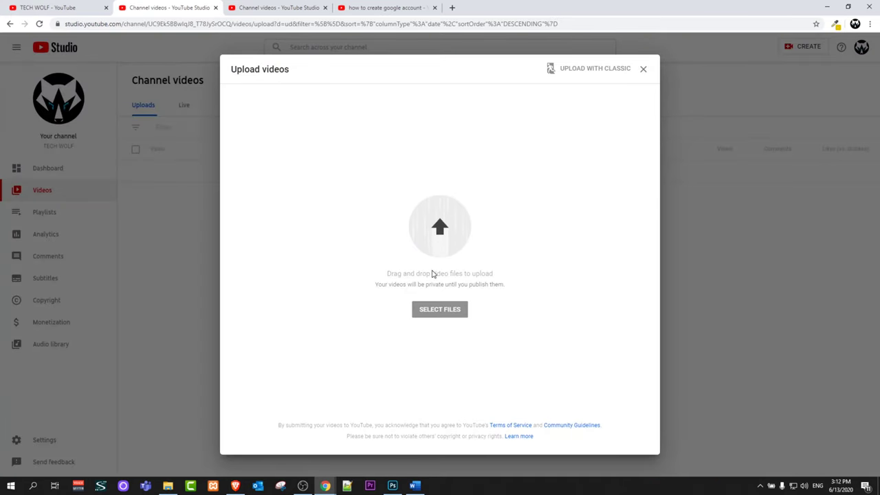
Upload the Instagram tutorial video file and paste its title into the Description field
left_click_drag(431, 155, 387, 279)
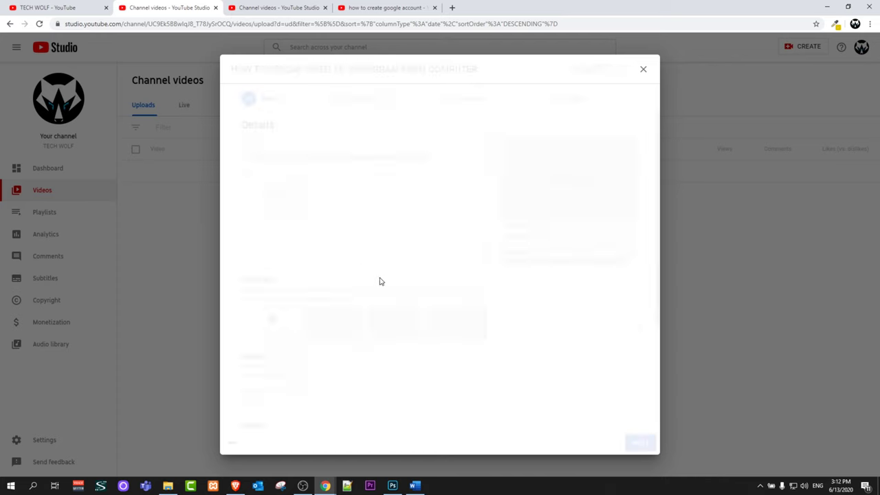
right_click(282, 156)
left_click(296, 191)
left_click(287, 215)
right_click(287, 216)
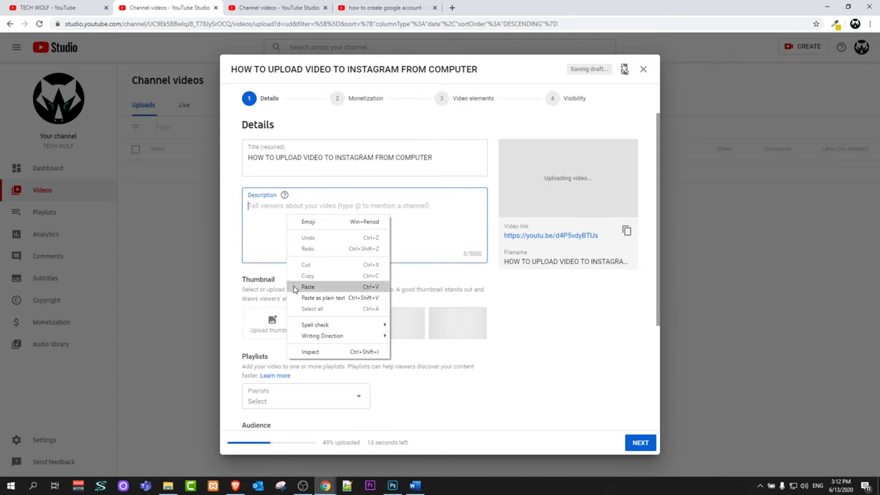
left_click(306, 287)
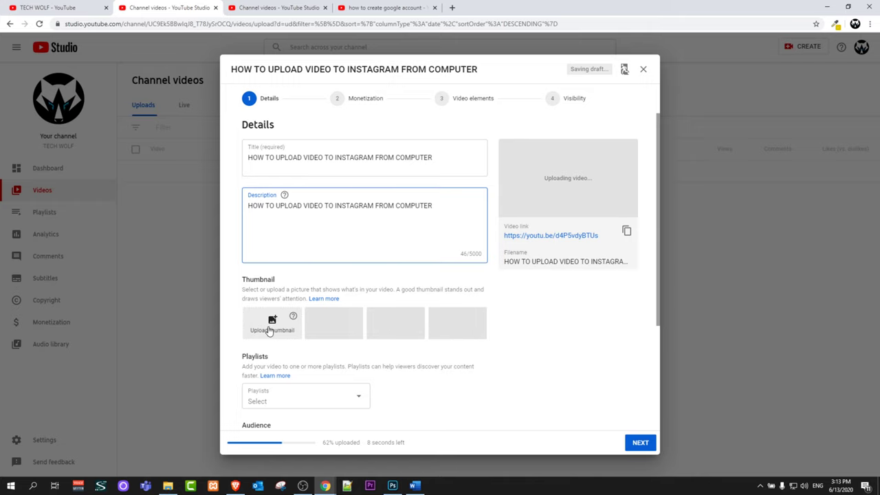
Check the playlist choices, then advance past Monetization to the Video elements step
scroll(284, 406, "down", 2)
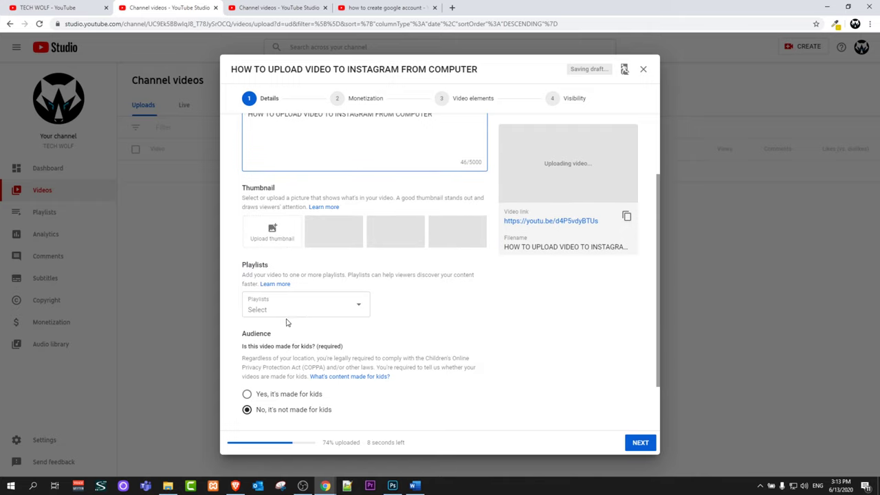
left_click(287, 317)
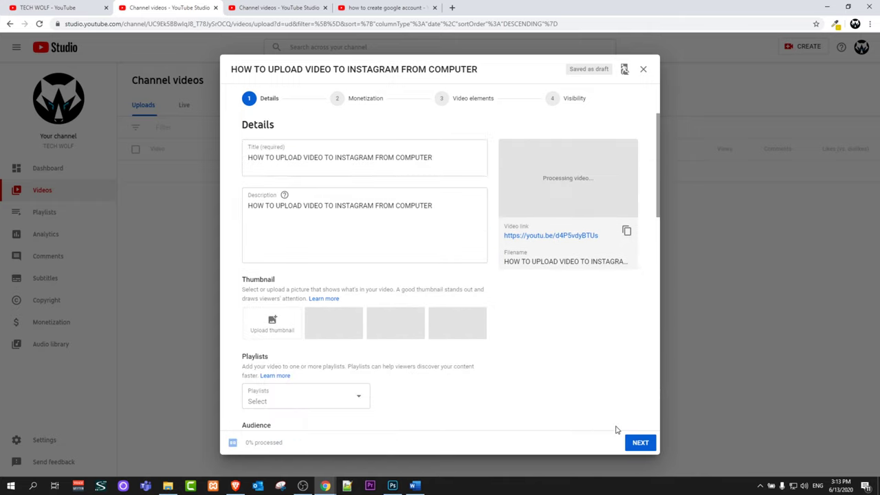
left_click(640, 443)
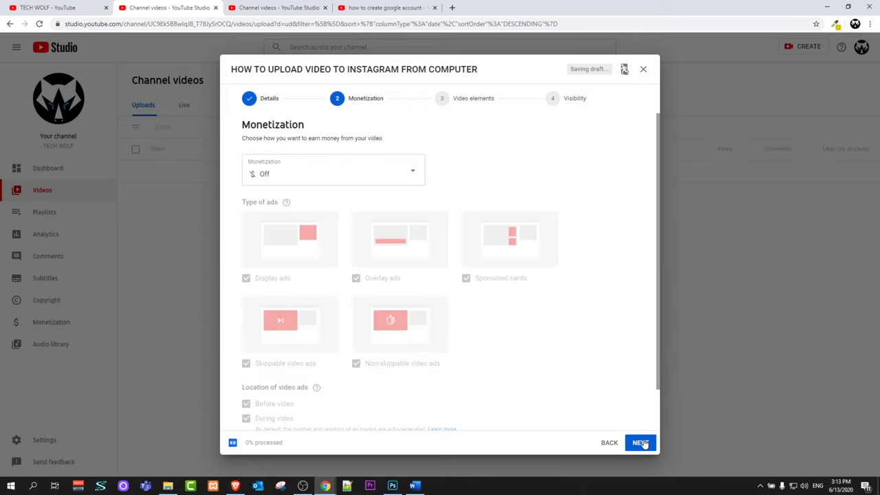
left_click(640, 442)
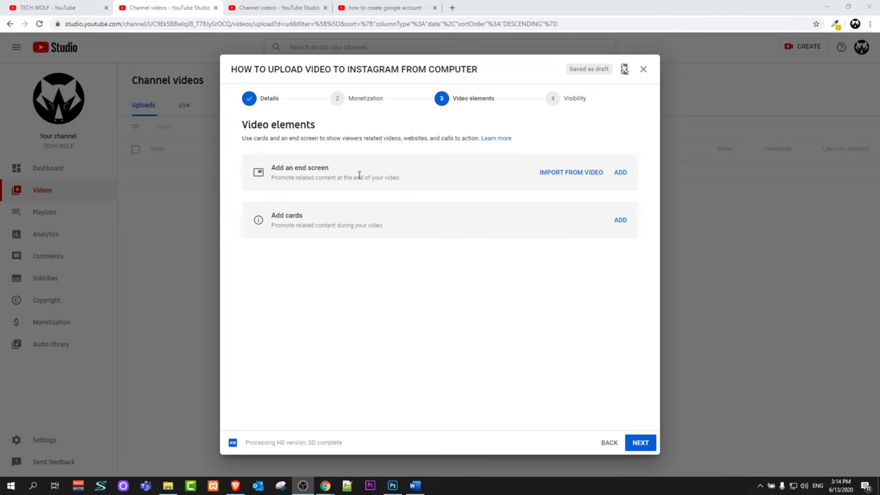
Start an end screen, add a Subscribe element and nudge its channel logo toward the top centre
left_click(619, 173)
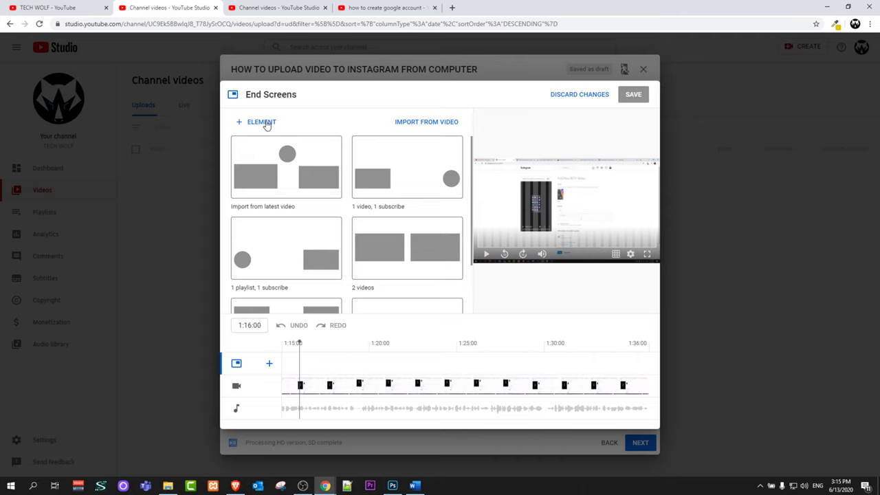
left_click(266, 124)
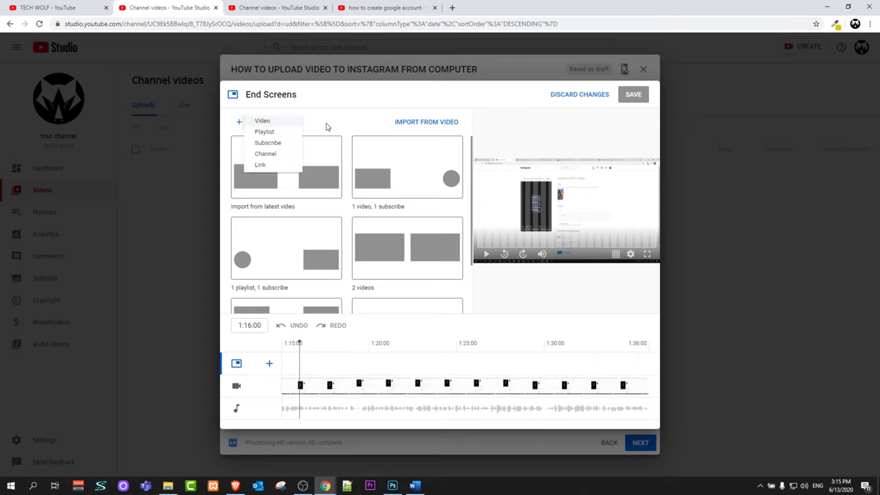
left_click(291, 121)
left_click(269, 121)
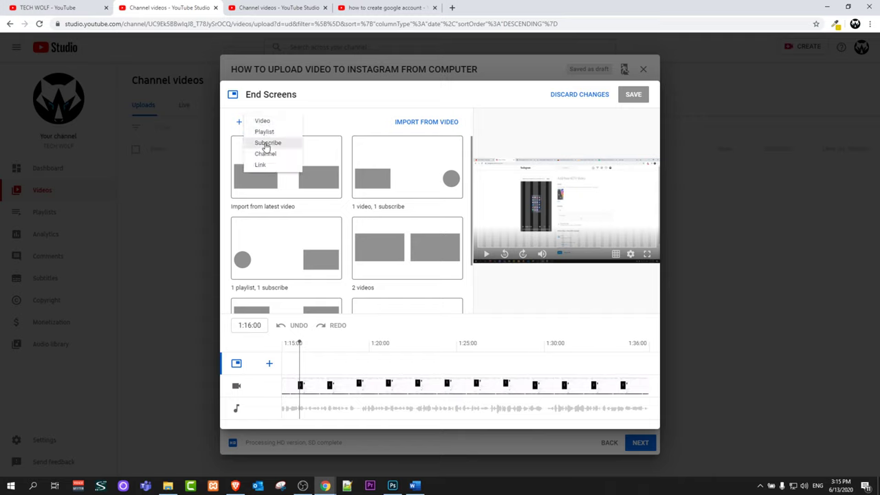
left_click(268, 143)
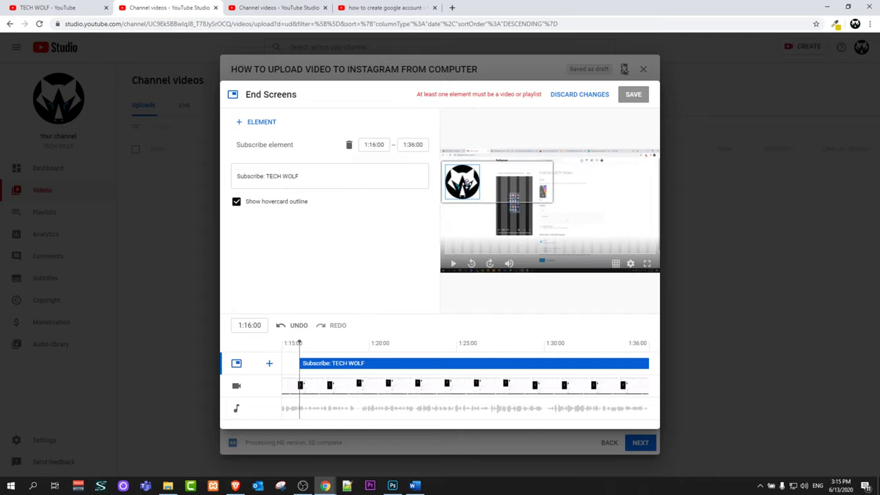
mouse_move(465, 182)
left_mouse_down()
mouse_move(560, 184)
mouse_move(465, 184)
left_mouse_up()
left_click(256, 125)
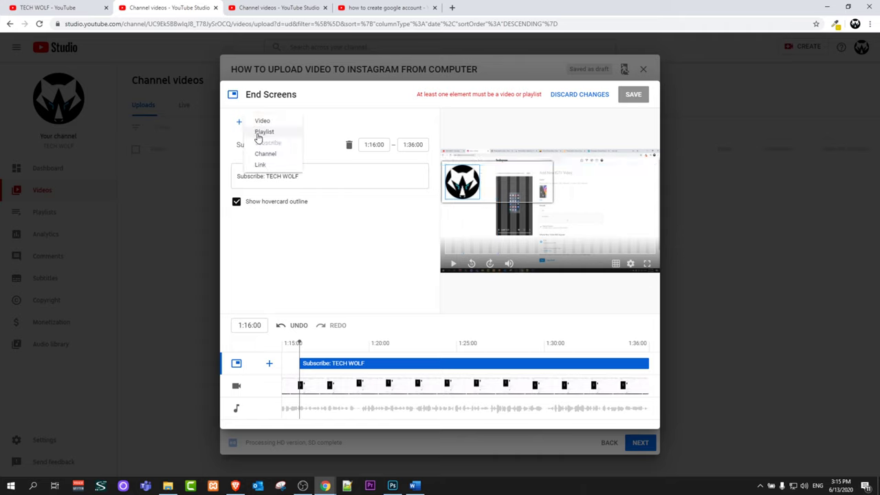
Add the TECH WOLF CHANNEL VIDEOS #TECHWOLF playlist element and reposition its card in the preview
left_click(261, 133)
scroll(446, 251, "down", 2)
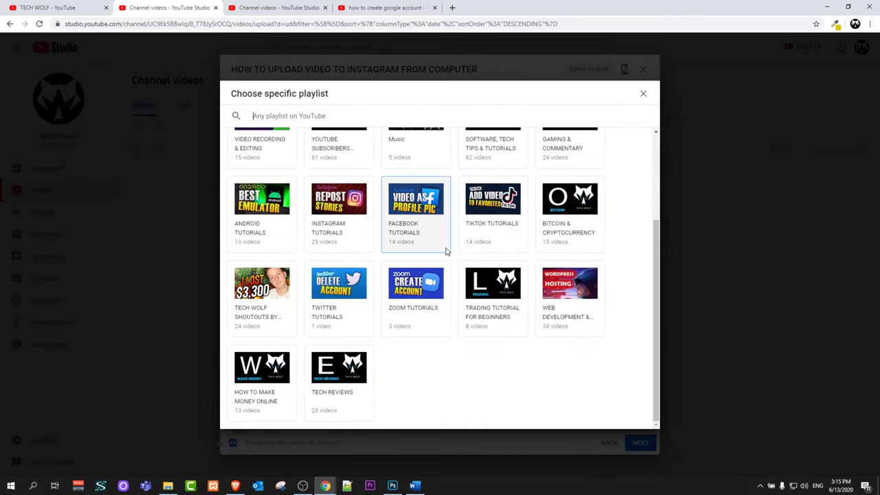
scroll(437, 262, "up", 2)
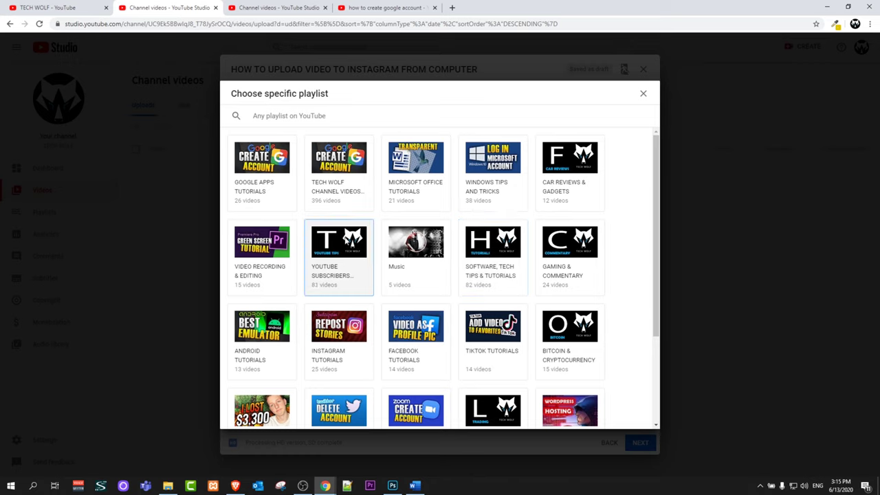
left_click(340, 165)
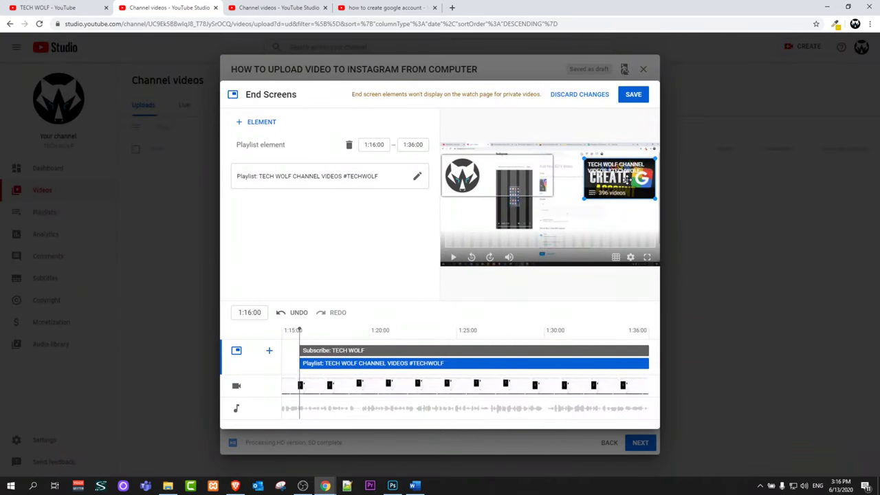
mouse_move(626, 180)
left_mouse_down()
mouse_move(590, 184)
mouse_move(602, 203)
mouse_move(630, 179)
left_mouse_up()
left_click(251, 121)
Add a 'Most recent upload' video element, enlarge its card, and play the preview to check the layout
left_click(261, 121)
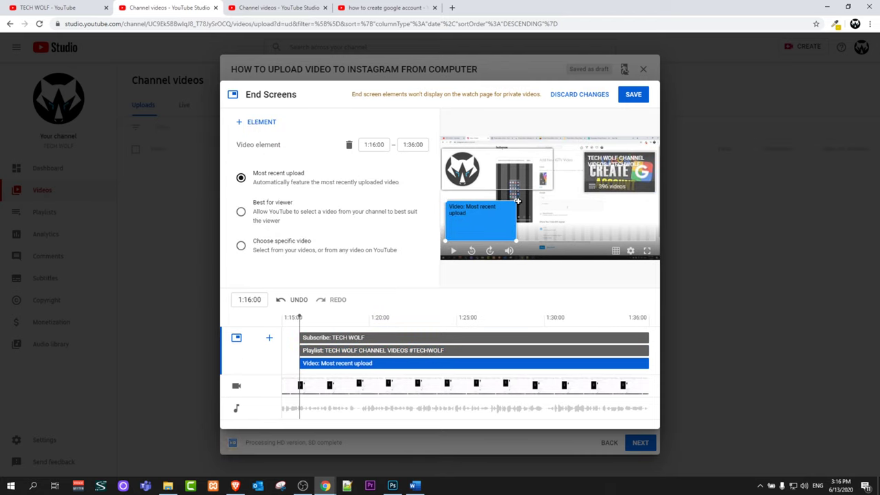
mouse_move(514, 200)
left_mouse_down()
mouse_move(540, 194)
mouse_move(531, 198)
mouse_move(593, 211)
mouse_move(512, 211)
left_mouse_up()
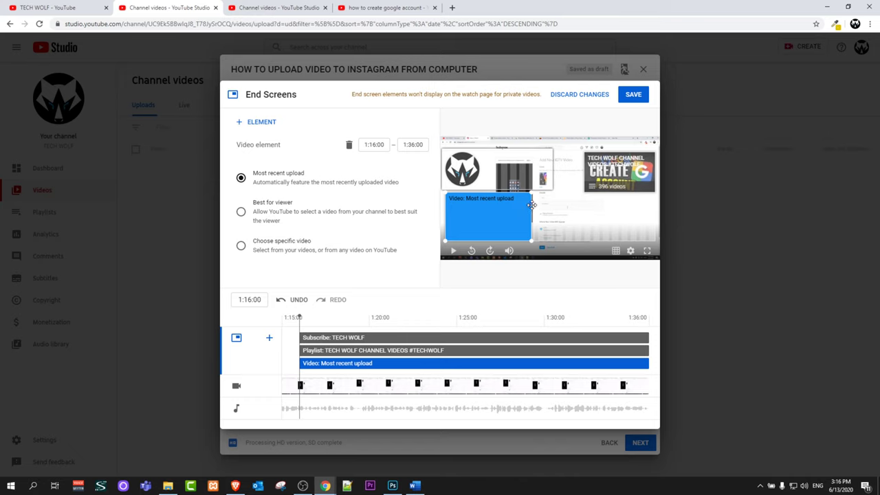
left_click(453, 252)
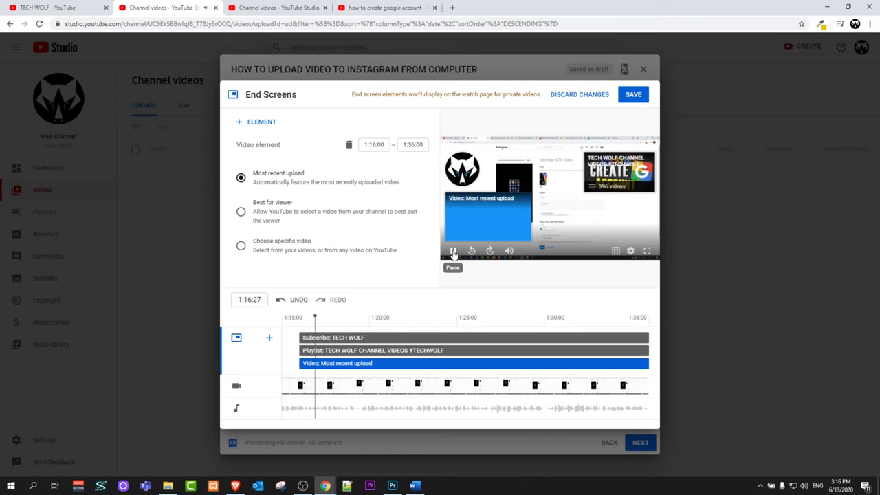
left_click(550, 199)
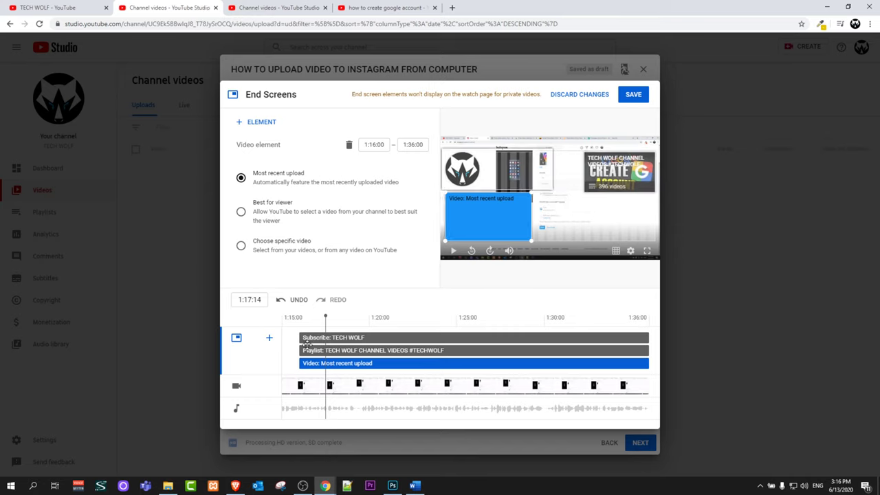
Delay element starts: Subscribe to 1:24:25, Playlist to 1:19:13, video to about 1:19
left_click(368, 338)
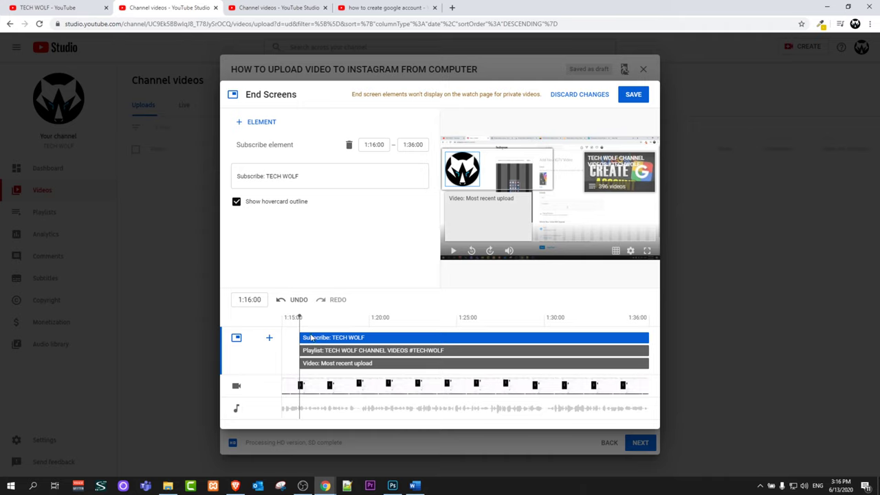
left_click_drag(298, 336, 453, 337)
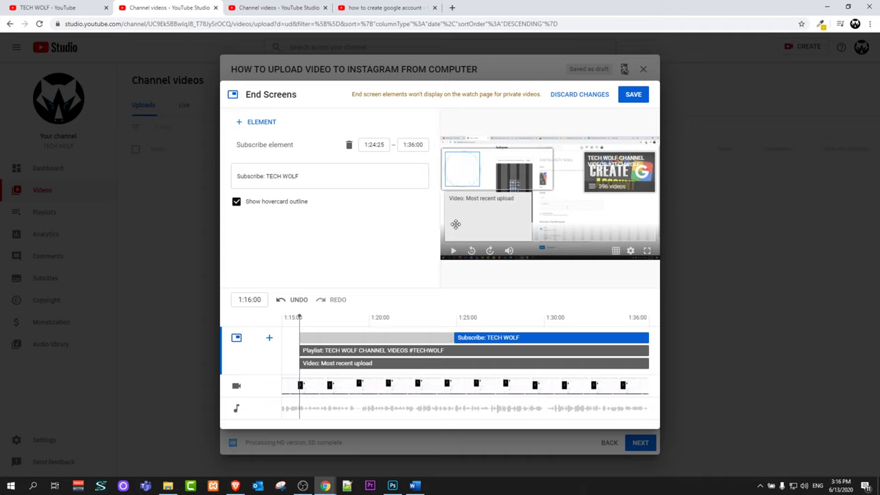
left_click(298, 351)
left_click_drag(298, 351, 389, 351)
left_click(325, 363)
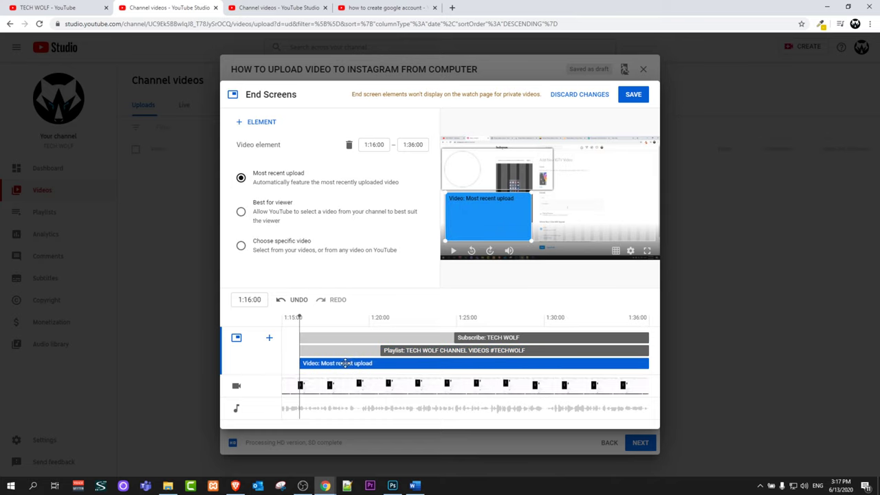
left_click_drag(300, 363, 352, 365)
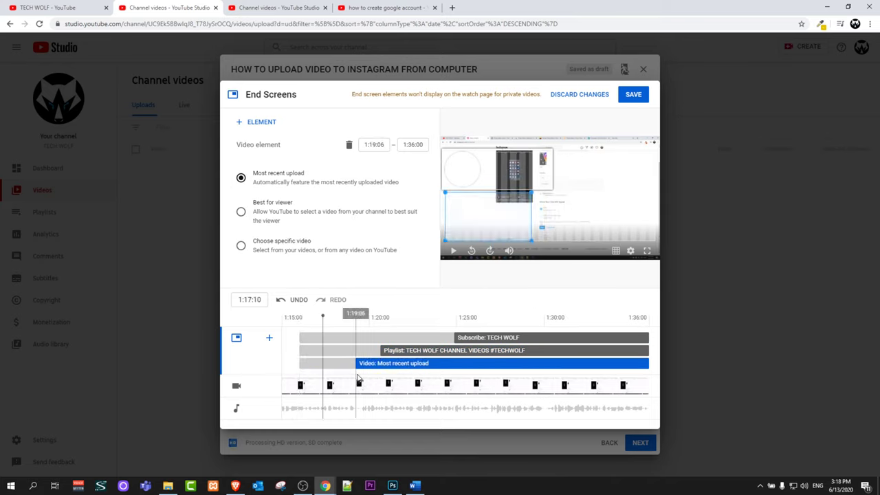
Play back the staggered end screen in the preview and save it
left_click(452, 251)
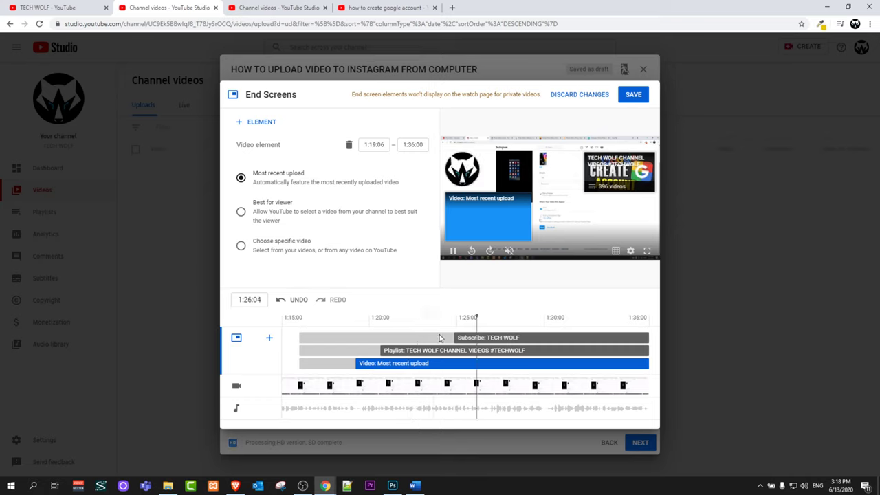
left_click(653, 158)
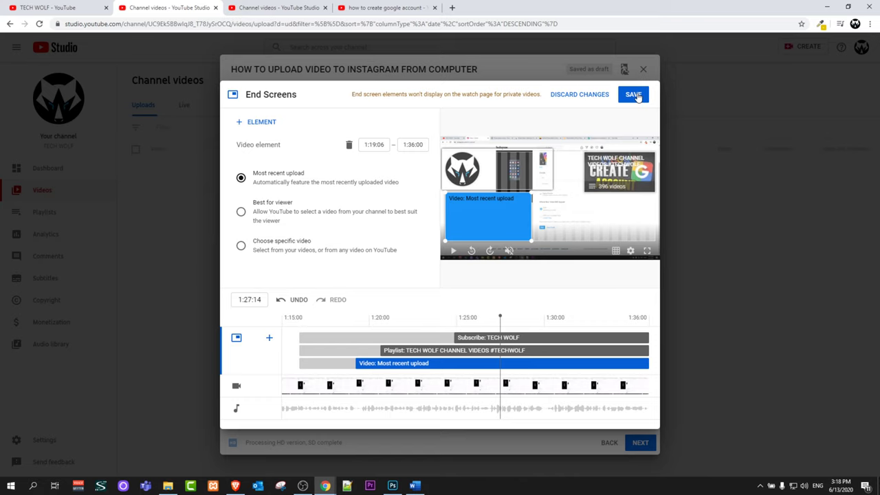
left_click(638, 97)
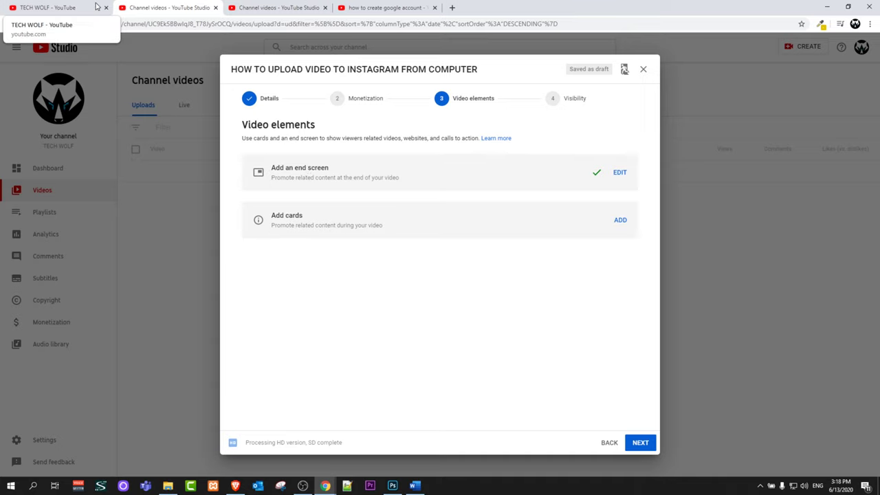
Go to the Studio page for HOW TO CREATE A GOOGLE ACCOUNT and open its End screen editor
left_click(44, 8)
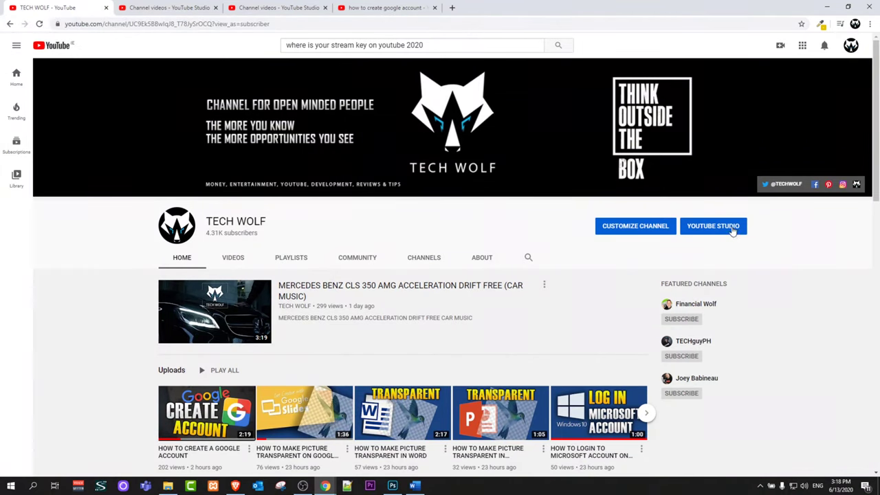
left_click(268, 8)
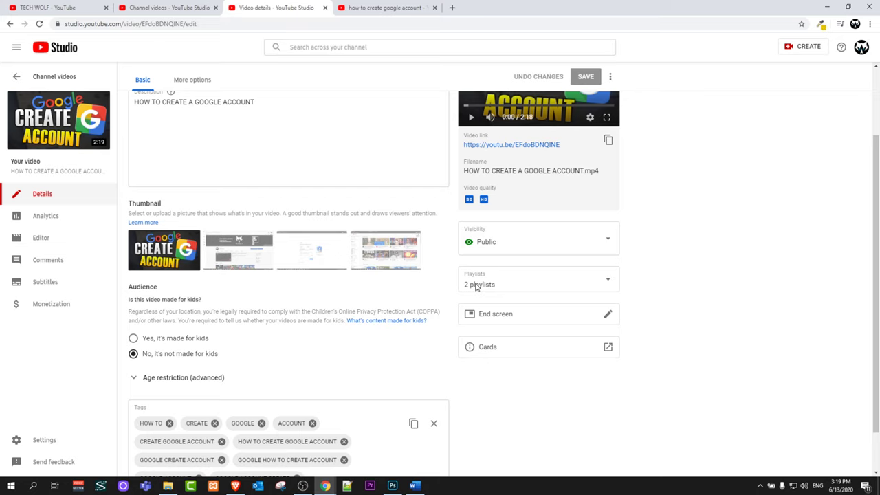
left_click(512, 318)
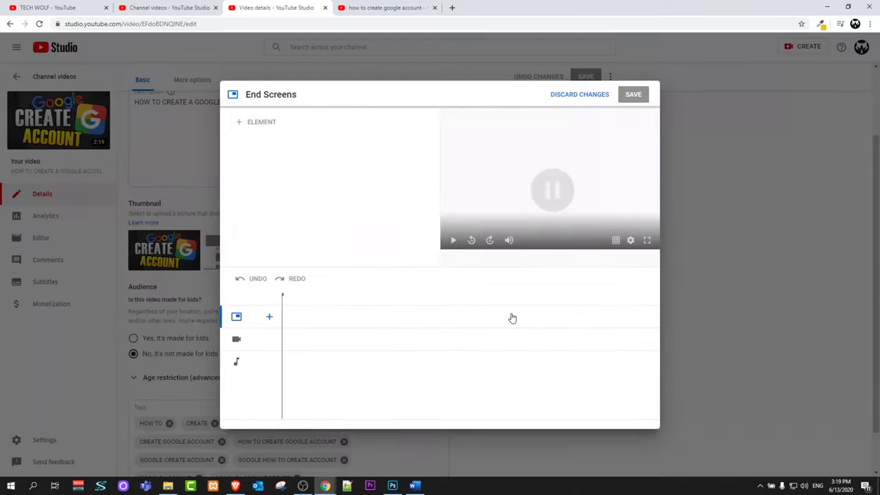